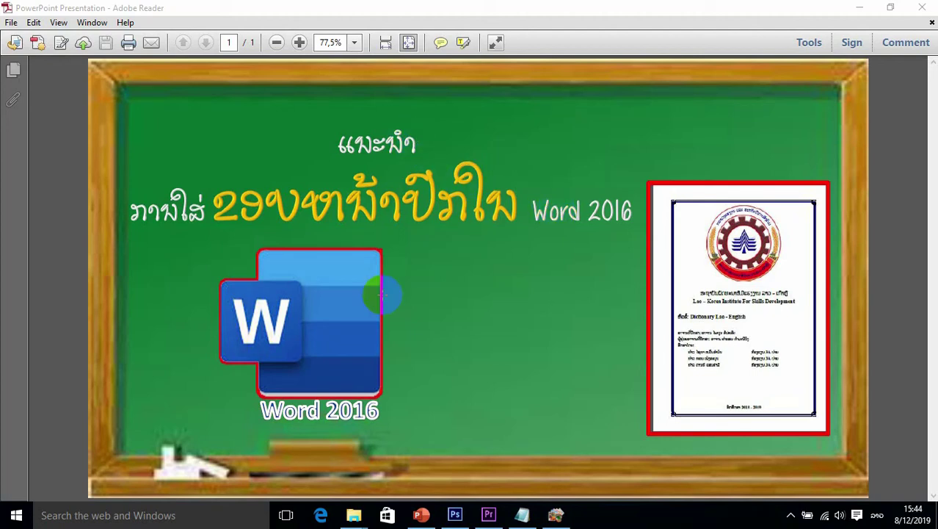
# Minimize Adobe Reader and select the PDF and Word cover-page files on the desktop
pyautogui.moveTo(235, 189); pyautogui.dragTo(506, 232)
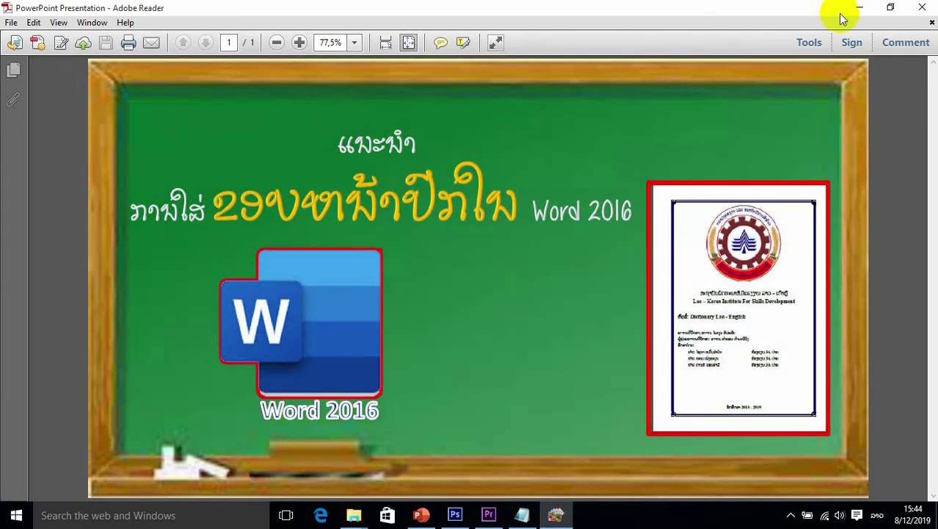
pyautogui.click(852, 9)
pyautogui.moveTo(526, 50); pyautogui.dragTo(659, 214)
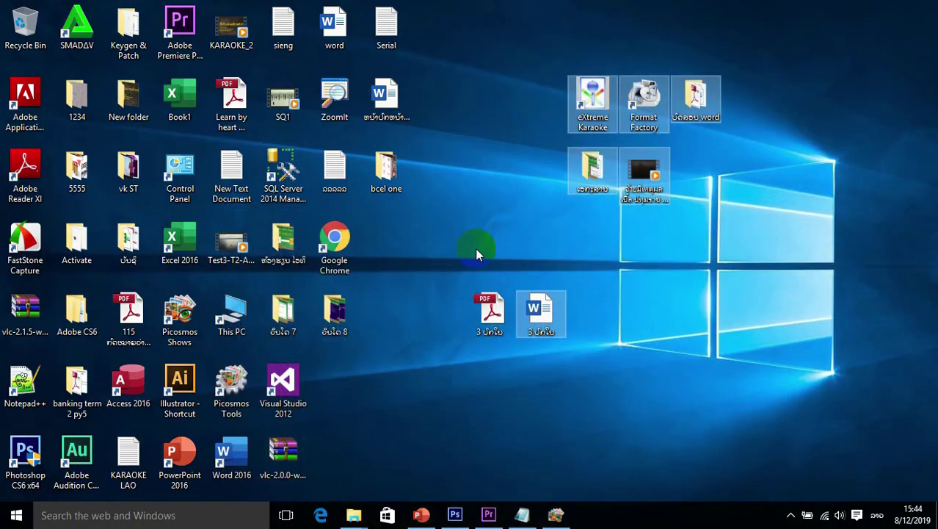
pyautogui.moveTo(448, 236); pyautogui.dragTo(630, 378)
pyautogui.click(457, 324)
pyautogui.moveTo(426, 259); pyautogui.dragTo(636, 393)
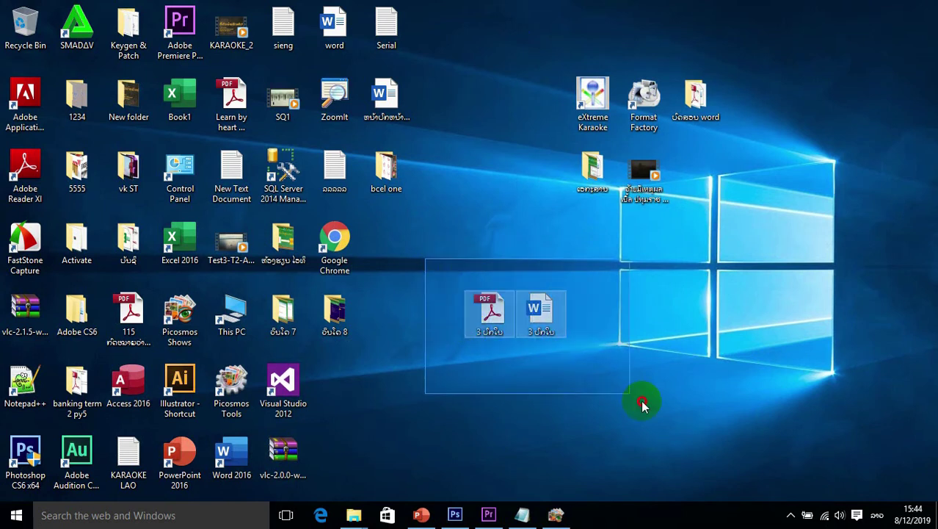
# Move both cover-page files side by side, then select only the PDF file
pyautogui.moveTo(425, 262); pyautogui.dragTo(577, 358)
pyautogui.moveTo(547, 317); pyautogui.dragTo(512, 318)
pyautogui.moveTo(448, 249); pyautogui.dragTo(569, 324)
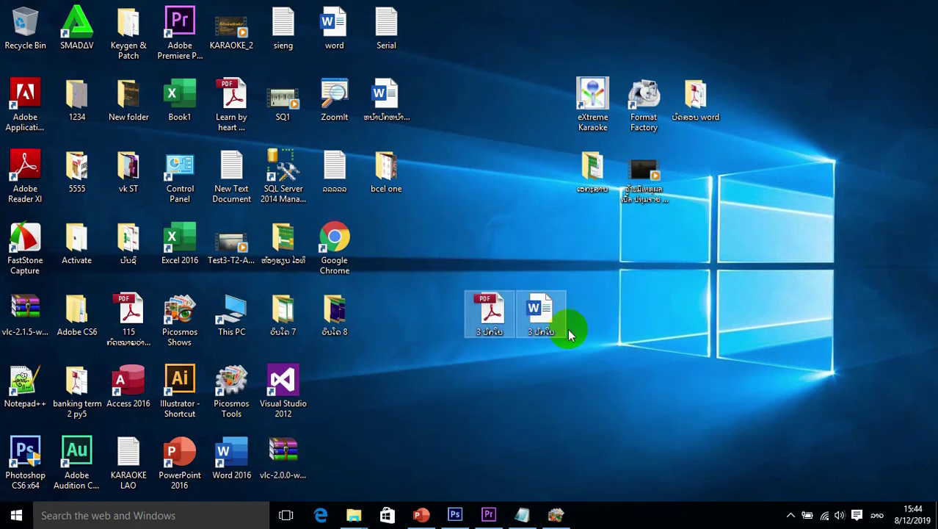
pyautogui.moveTo(419, 260); pyautogui.dragTo(592, 370)
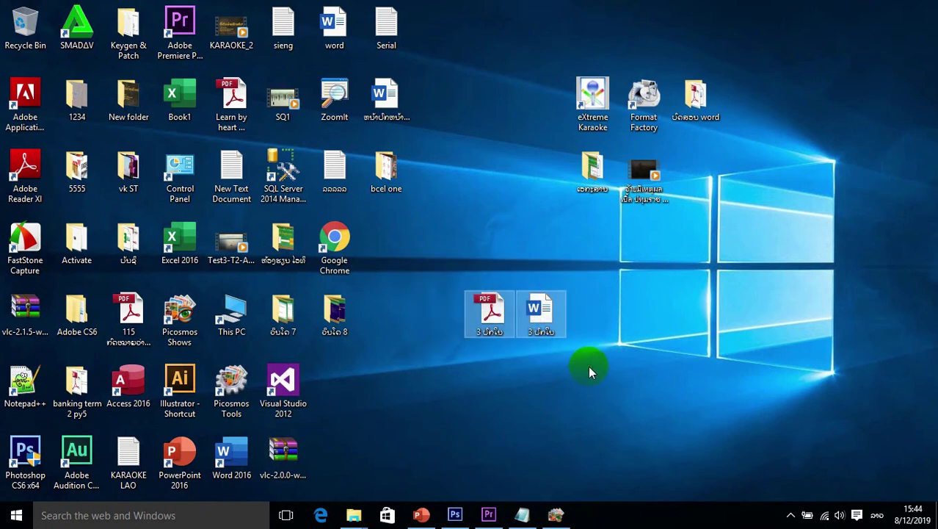
pyautogui.click(592, 373)
pyautogui.moveTo(451, 262); pyautogui.dragTo(570, 356)
pyautogui.click(496, 314)
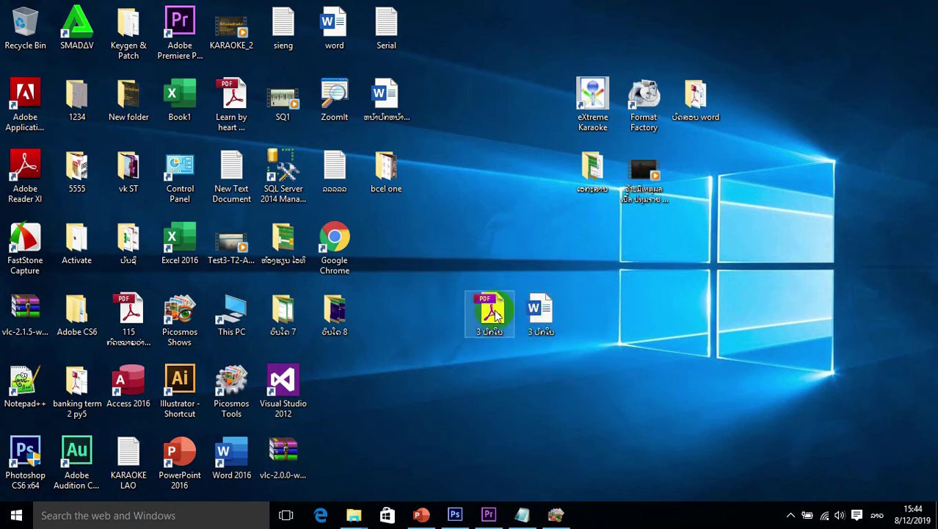
# Open 3 ປົກໃນ.pdf in Adobe Reader and zoom out until the whole page fits
pyautogui.doubleClick(497, 314)
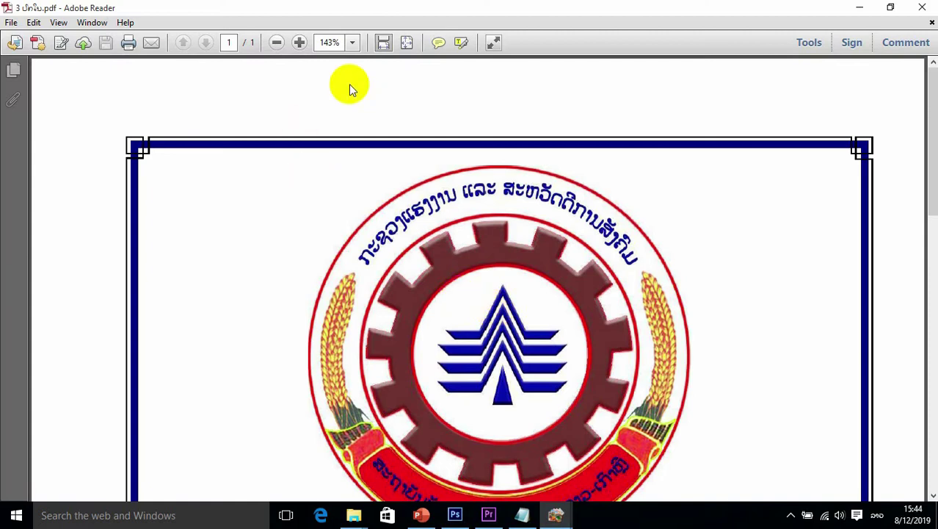
pyautogui.click(278, 42)
pyautogui.click(277, 42)
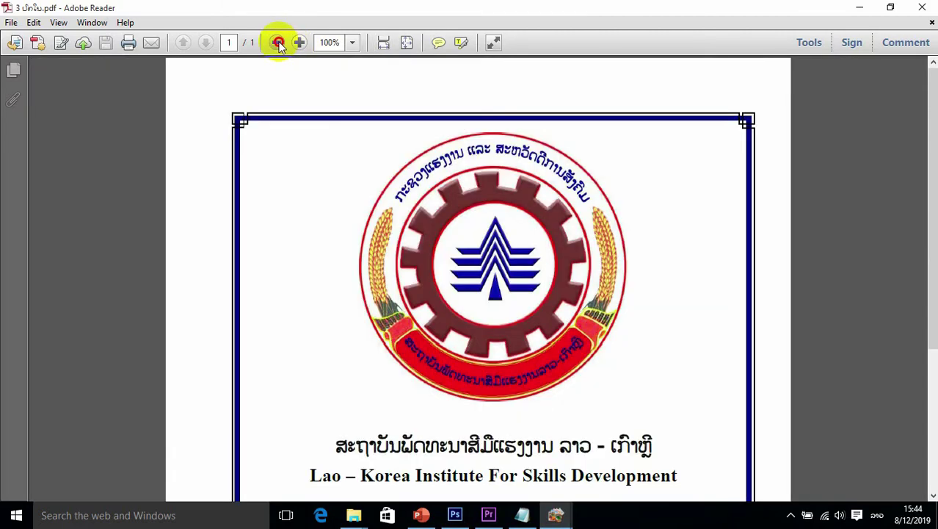
pyautogui.click(278, 43)
pyautogui.click(278, 43)
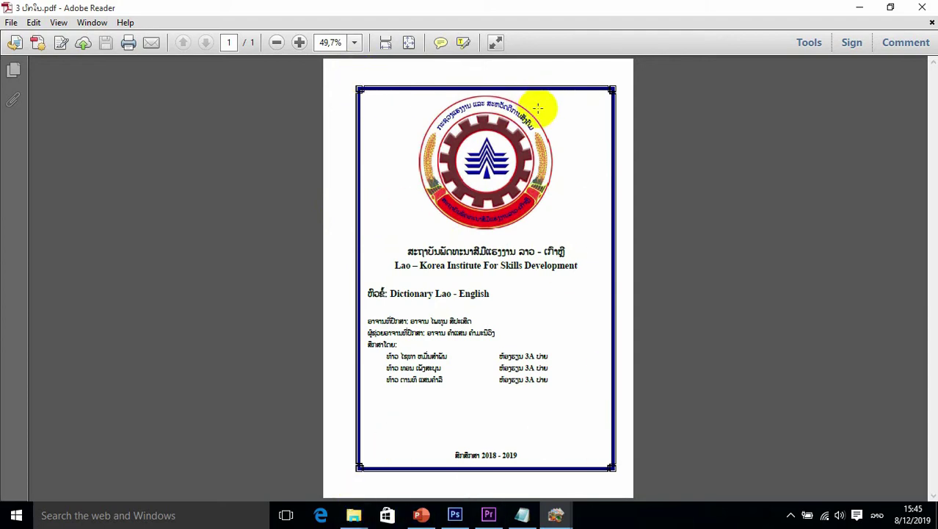
# Minimize Adobe Reader and open the 3 ປົກໃນ Word document from the desktop
pyautogui.click(859, 11)
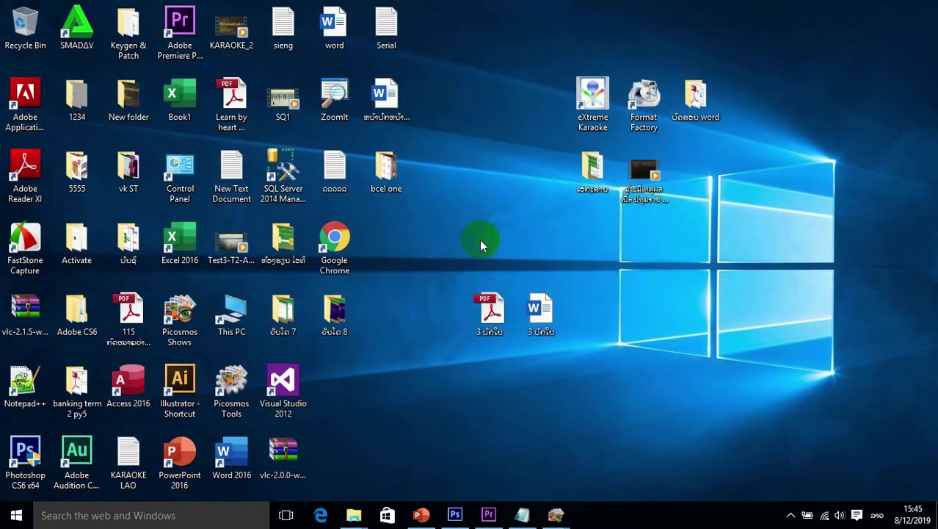
pyautogui.click(542, 316)
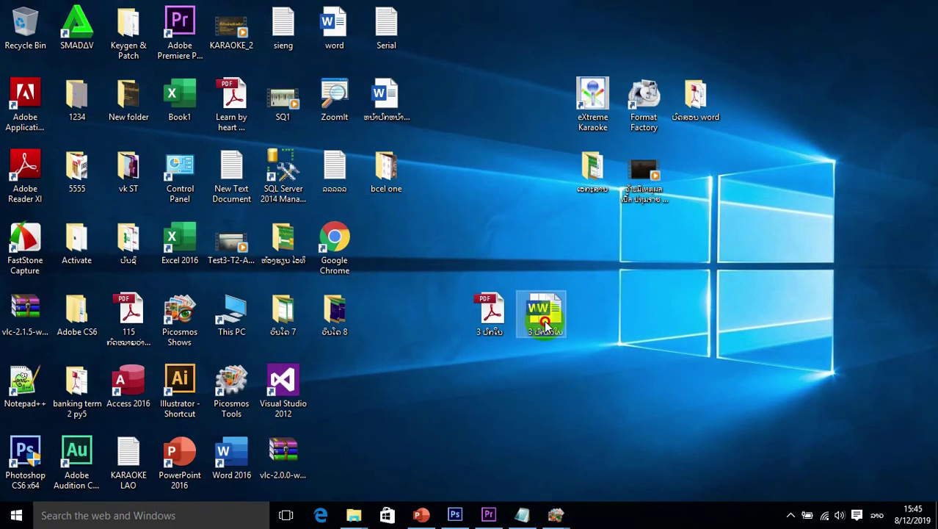
pyautogui.doubleClick(550, 321)
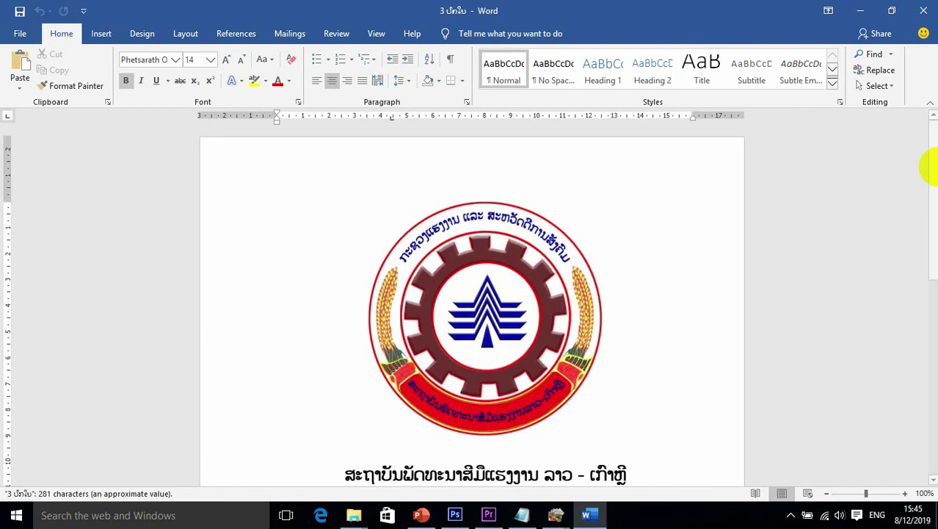
# Scroll through the 3 ປົກໃນ cover page, then switch to the Design ribbon tab
pyautogui.moveTo(929, 174)
pyautogui.mouseDown()
pyautogui.moveTo(905, 455)
pyautogui.moveTo(932, 409)
pyautogui.moveTo(915, 134)
pyautogui.mouseUp()
pyautogui.scroll(-8, 661, 294)
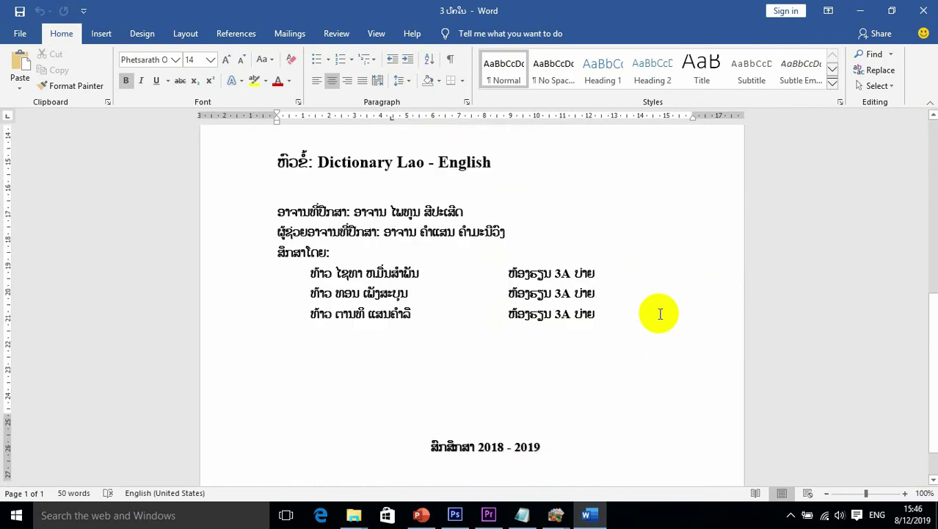
pyautogui.scroll(-2, 664, 350)
pyautogui.scroll(8, 483, 250)
pyautogui.scroll(3, 483, 250)
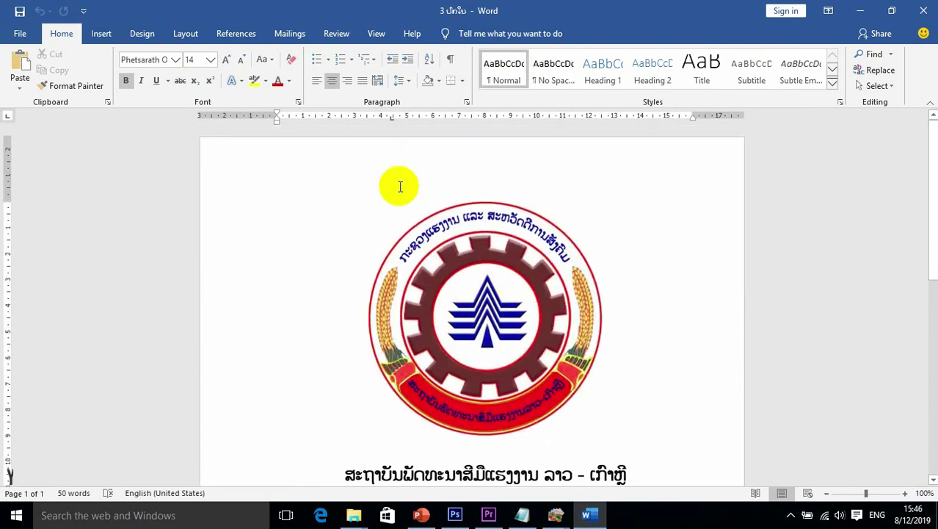
pyautogui.click(107, 37)
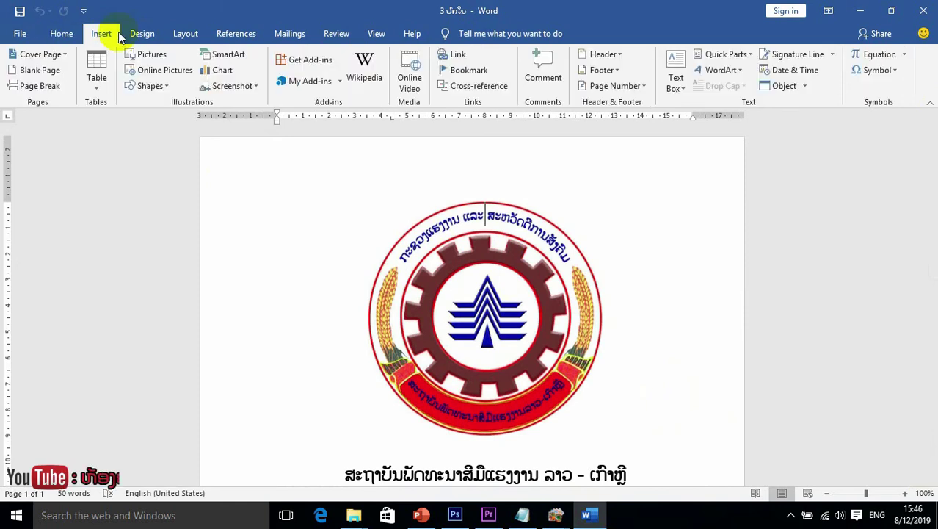
pyautogui.click(143, 34)
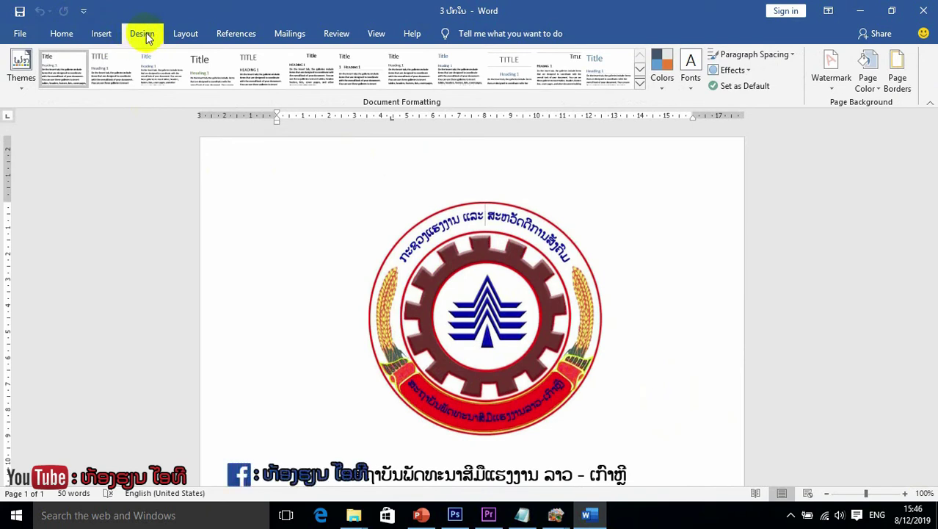
# Apply the first Art page border of brown boxes at 24 pt and dismiss the notification
pyautogui.click(905, 87)
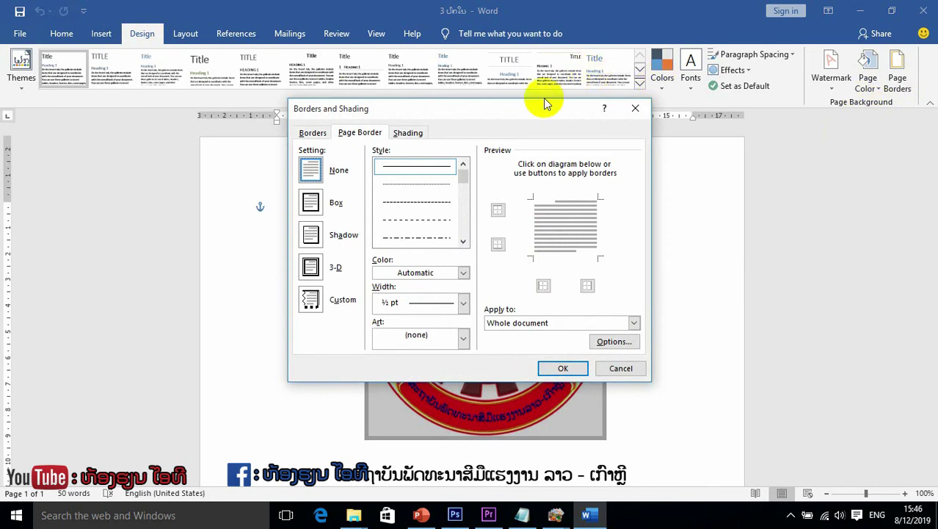
pyautogui.moveTo(497, 110); pyautogui.dragTo(506, 86)
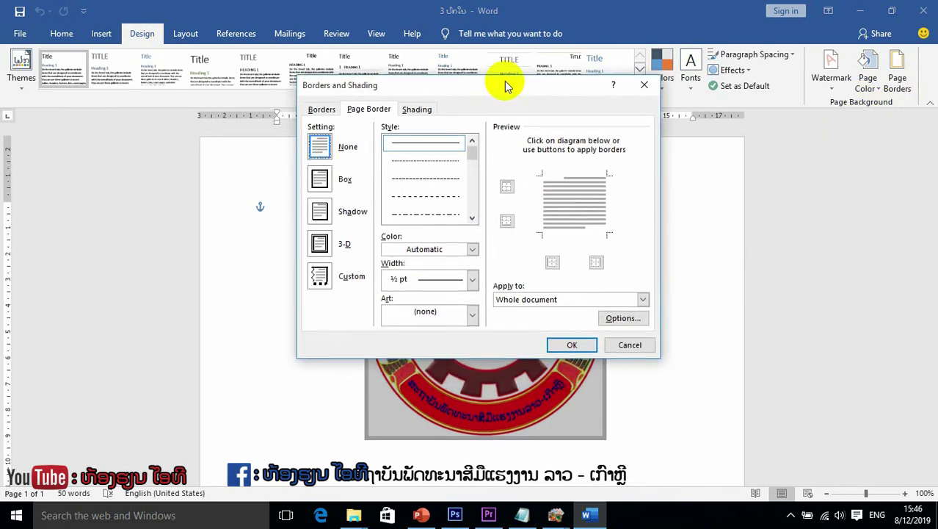
pyautogui.click(472, 316)
pyautogui.moveTo(477, 334)
pyautogui.mouseDown()
pyautogui.moveTo(481, 351)
pyautogui.moveTo(433, 336)
pyautogui.mouseUp()
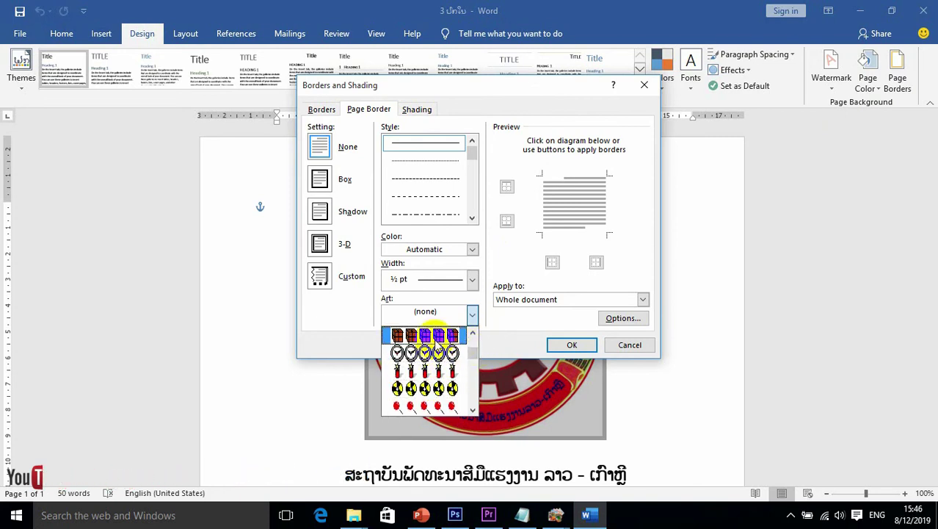
pyautogui.click(435, 336)
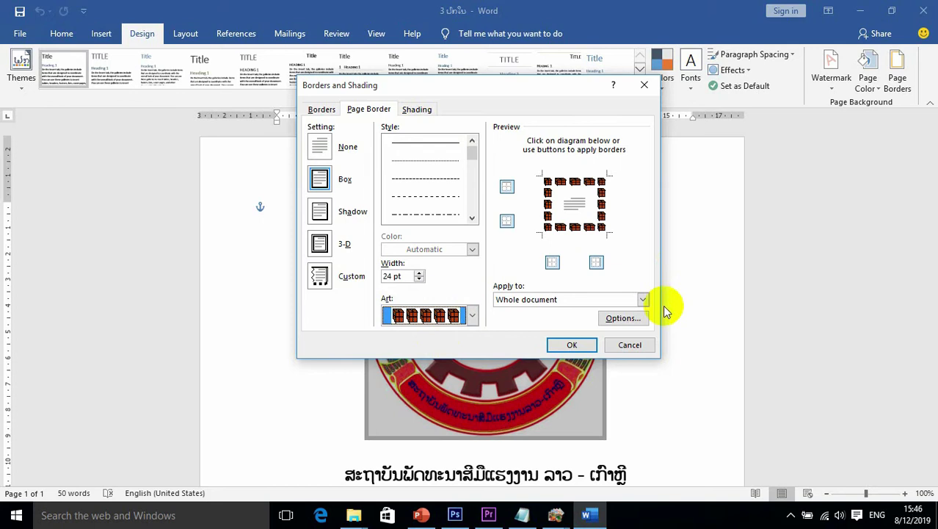
pyautogui.click(584, 345)
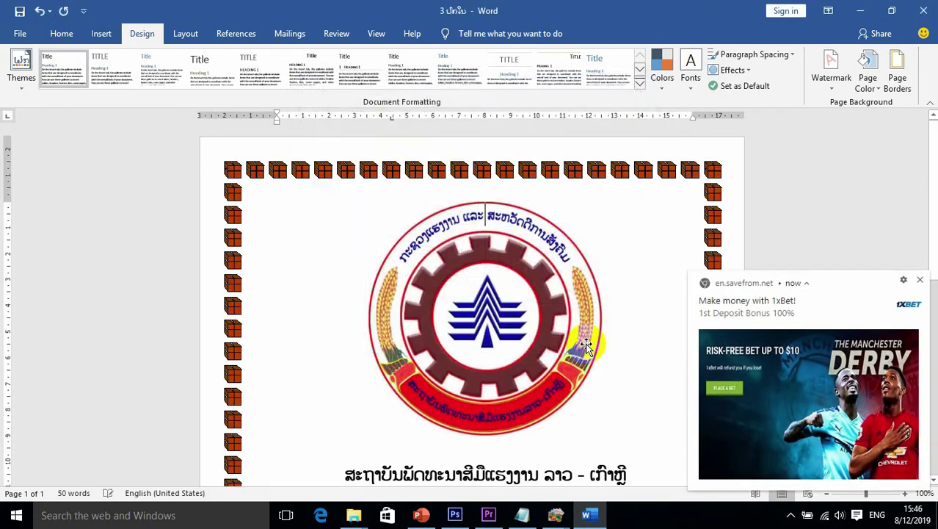
pyautogui.click(920, 280)
# Zoom the bordered cover page out to 40% so the entire page is visible
pyautogui.scroll(-5, 662, 360)
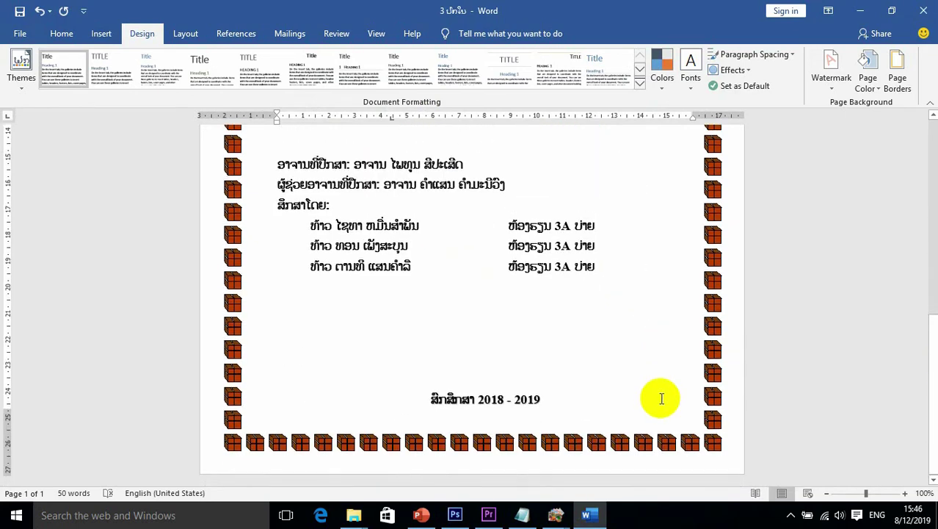
pyautogui.scroll(5, 661, 397)
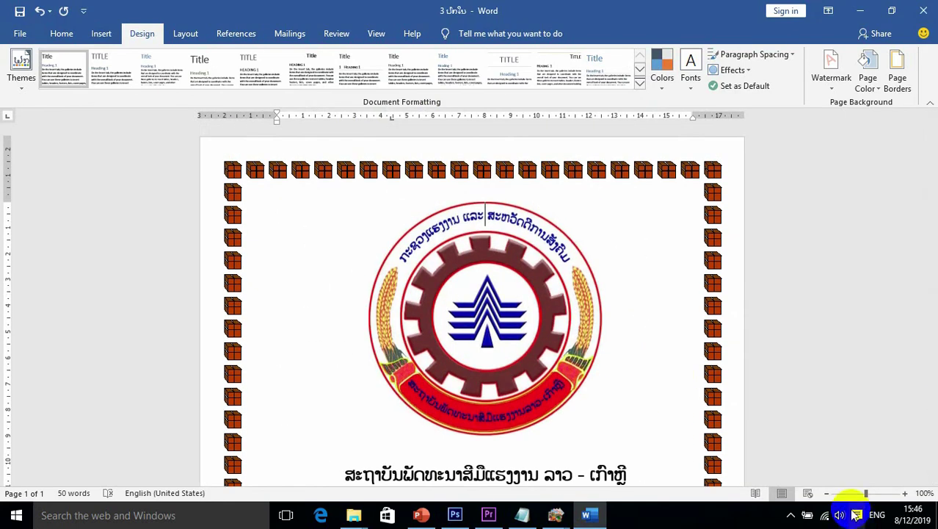
pyautogui.click(827, 493)
pyautogui.click(826, 493)
pyautogui.click(827, 493)
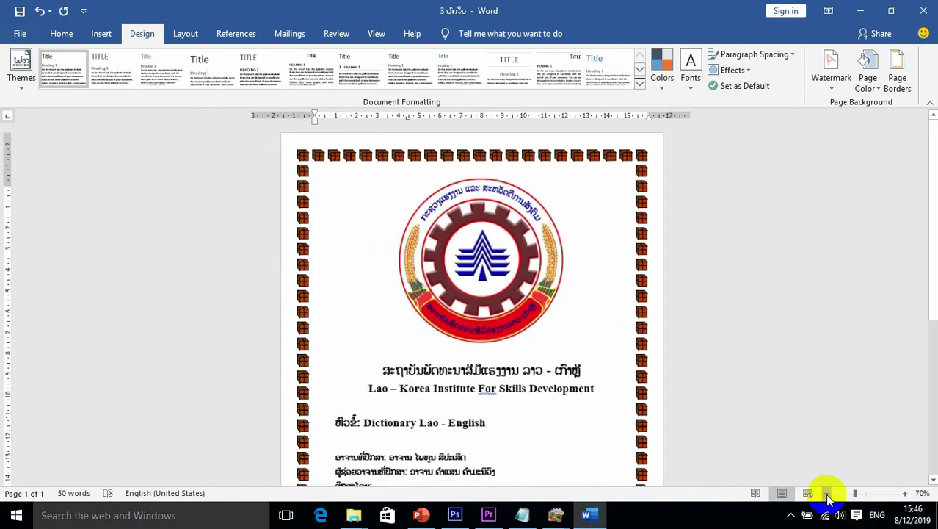
pyautogui.click(827, 492)
pyautogui.click(827, 492)
pyautogui.click(827, 492)
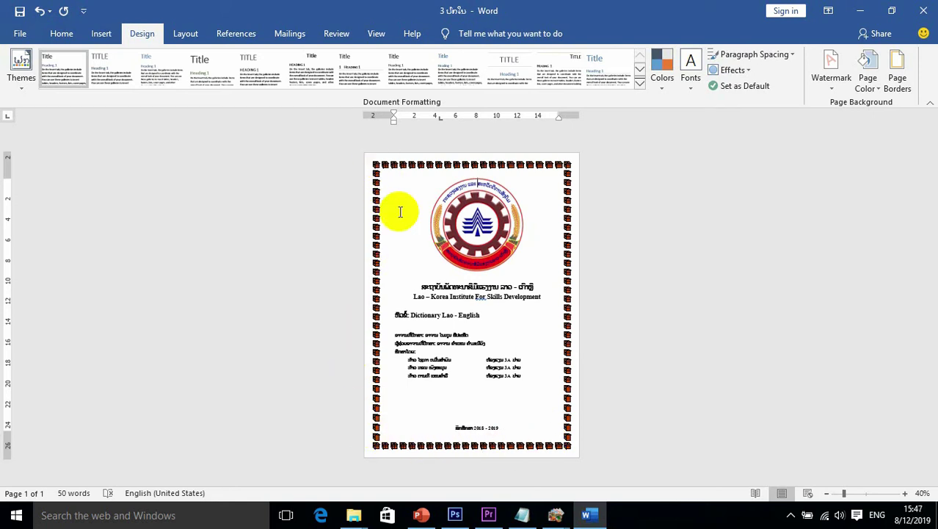
pyautogui.moveTo(556, 520)
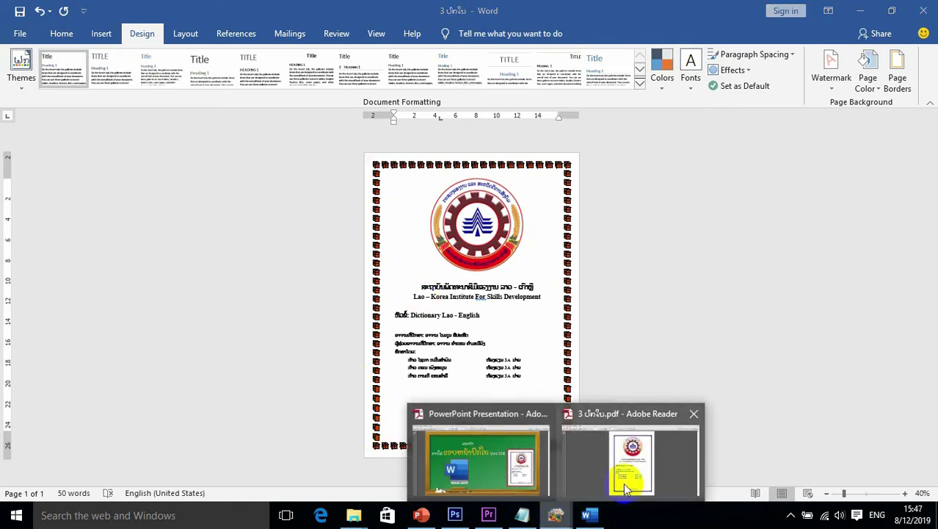
pyautogui.click(622, 479)
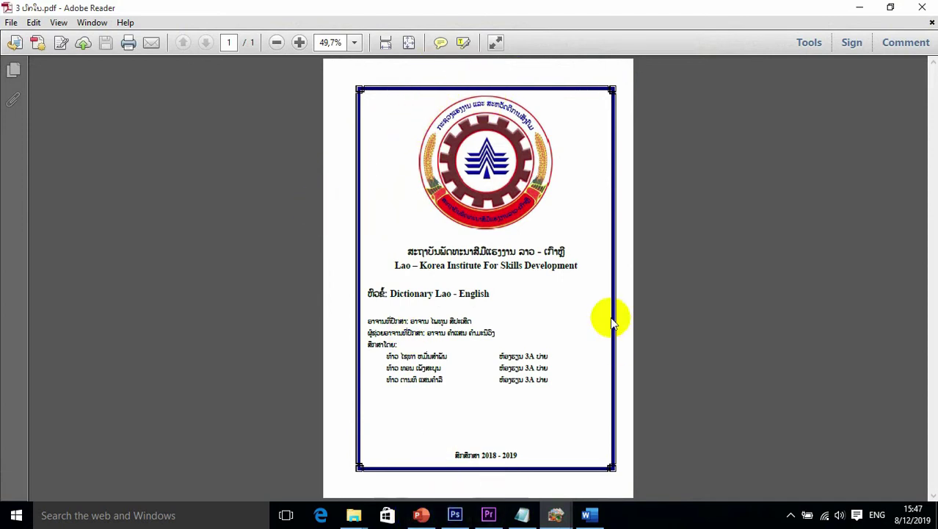
pyautogui.click(586, 515)
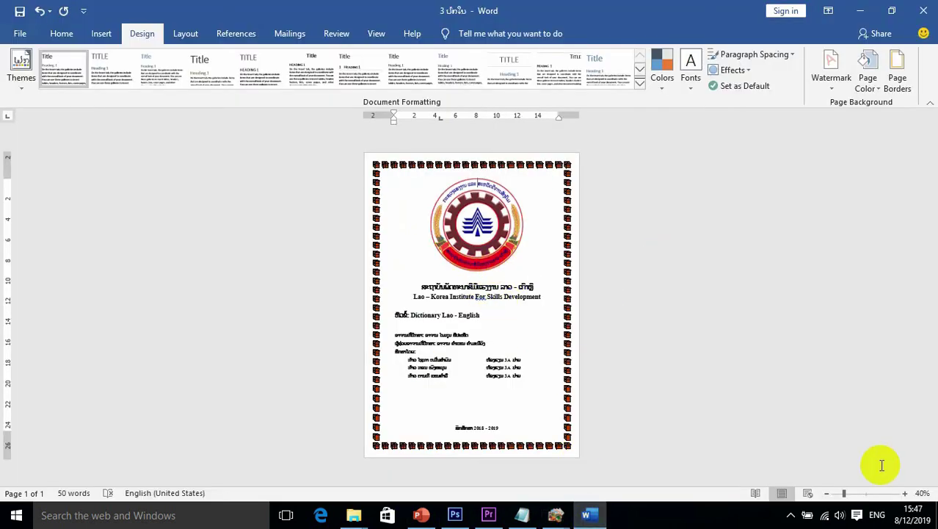
# Reset zoom to 100% and check Page Setup margins: 2,5 cm top/bottom, 3 cm left, 2 cm right
pyautogui.click(866, 495)
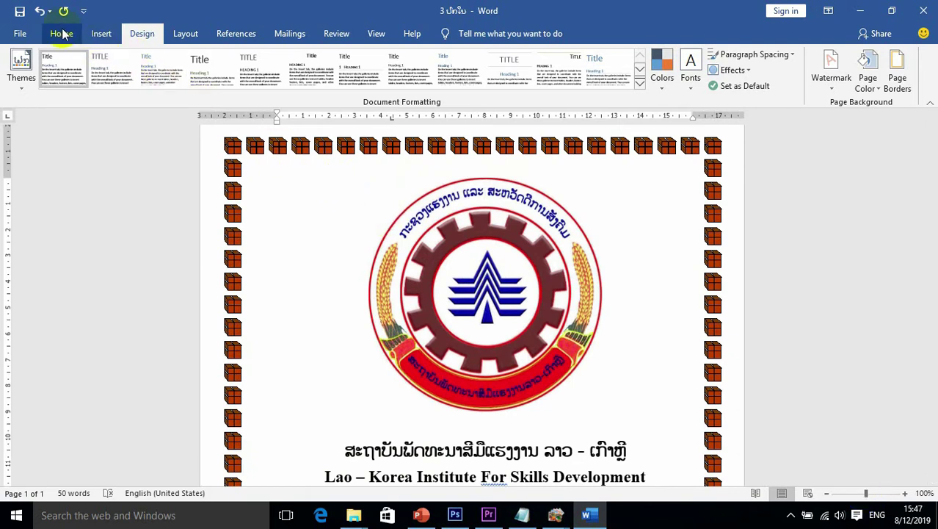
pyautogui.click(186, 34)
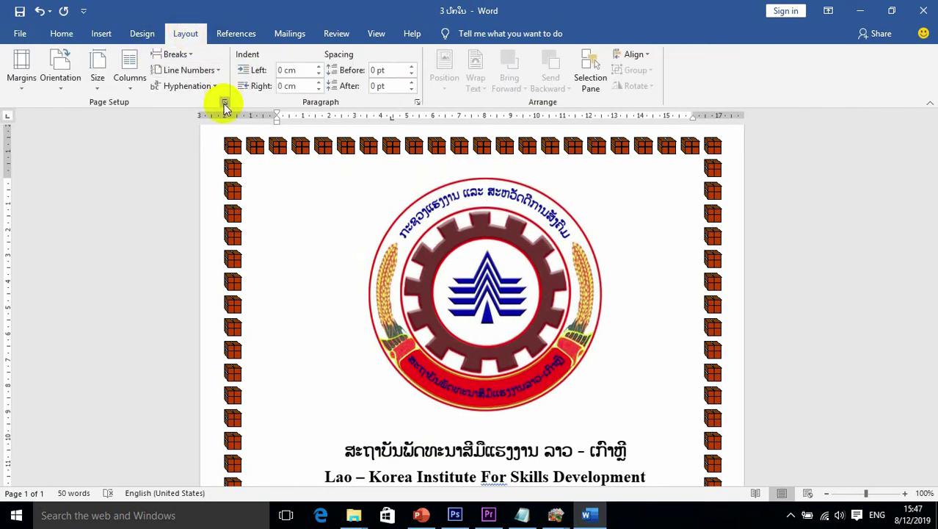
pyautogui.click(225, 102)
pyautogui.moveTo(423, 72); pyautogui.dragTo(378, 70)
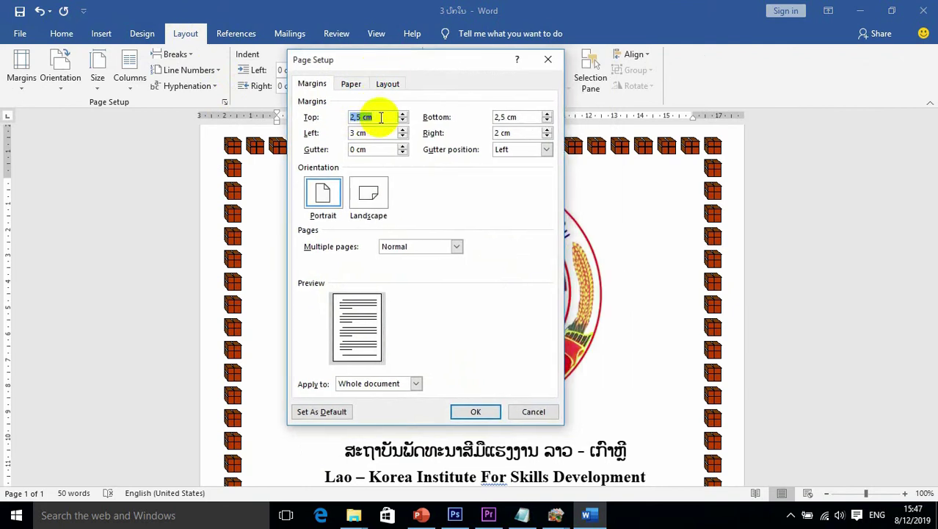
pyautogui.moveTo(378, 117); pyautogui.dragTo(350, 117)
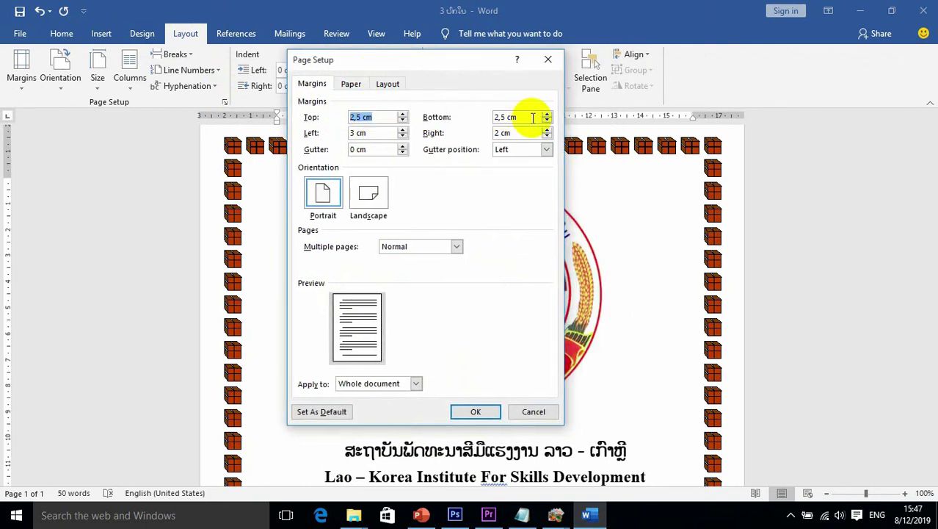
pyautogui.moveTo(533, 118); pyautogui.dragTo(455, 120)
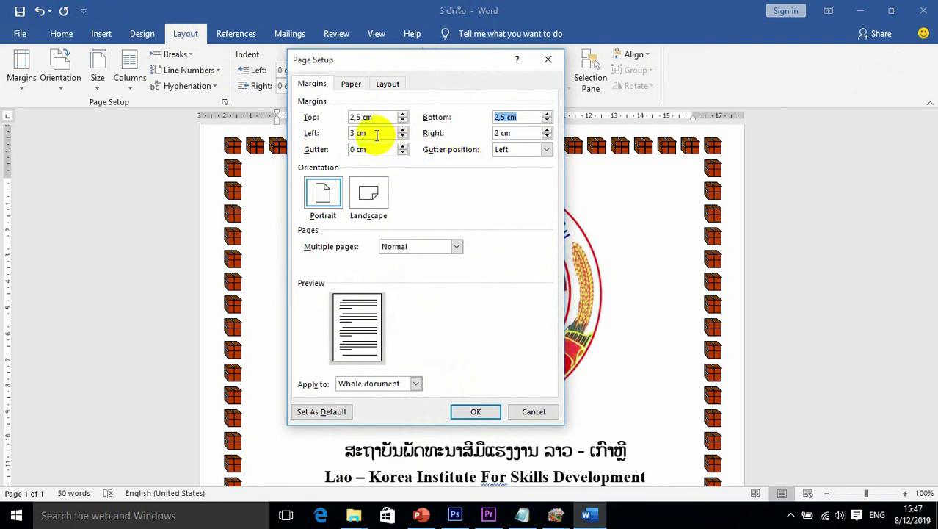
pyautogui.click(318, 142)
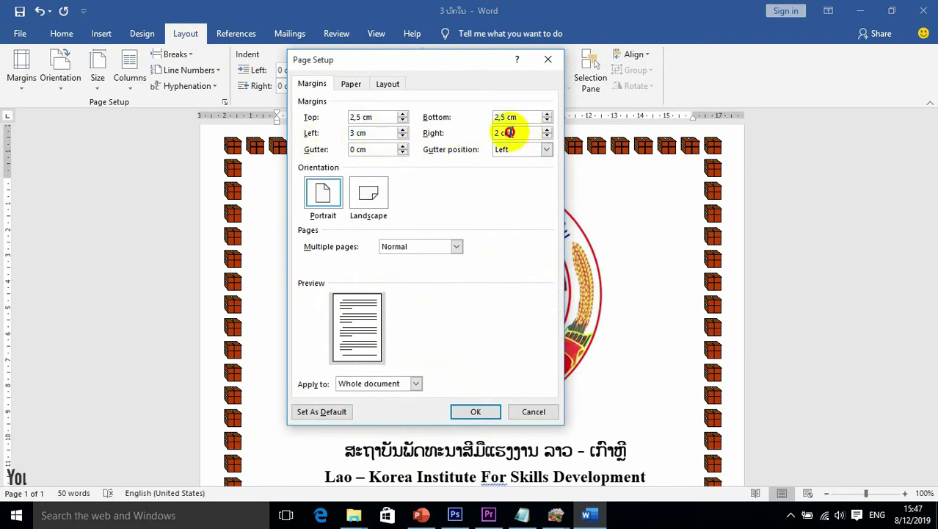
pyautogui.click(450, 133)
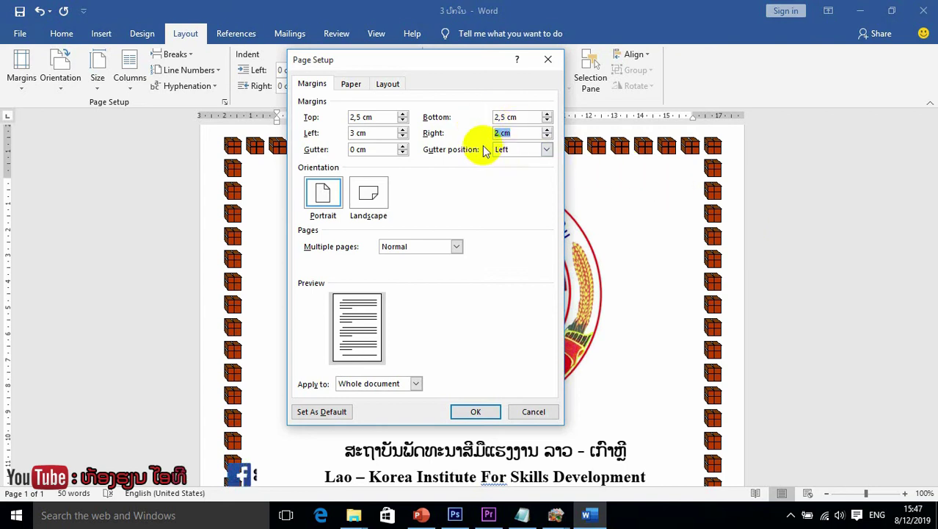
pyautogui.click(477, 413)
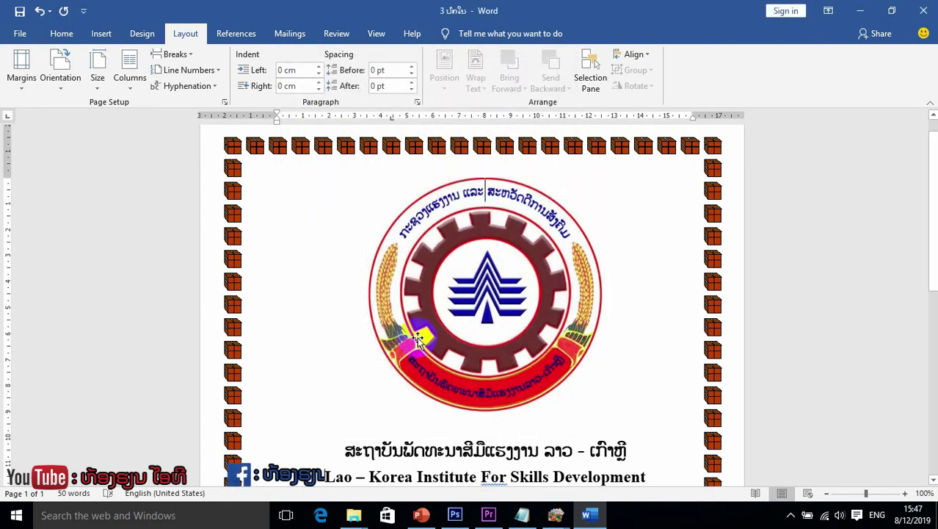
# Scroll down and back up to review the whole brown-box-bordered cover page
pyautogui.scroll(-1, 476, 290)
pyautogui.scroll(-4, 476, 290)
pyautogui.scroll(-4, 477, 290)
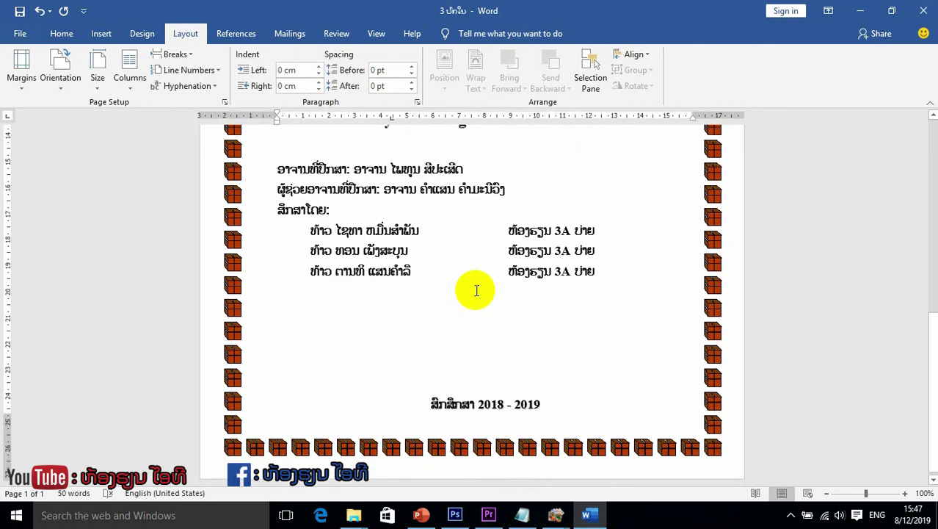
pyautogui.scroll(5, 478, 290)
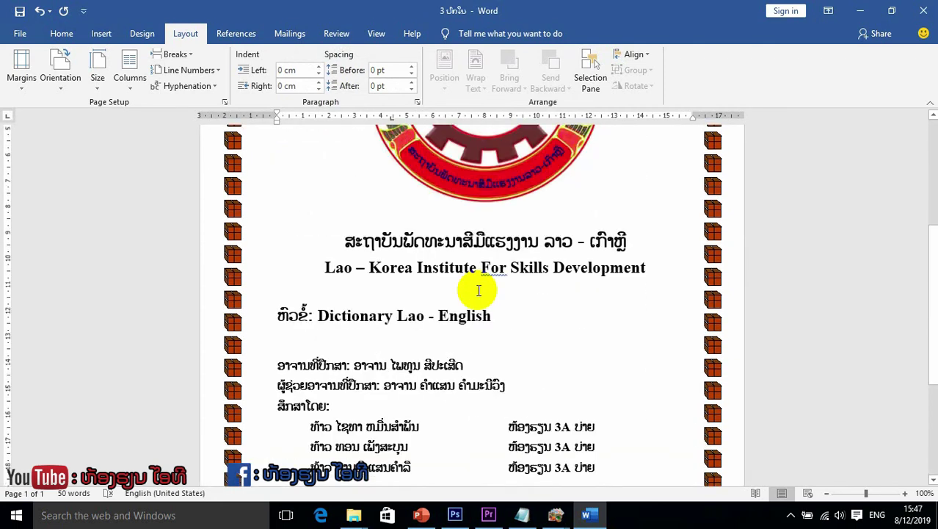
pyautogui.scroll(4, 478, 290)
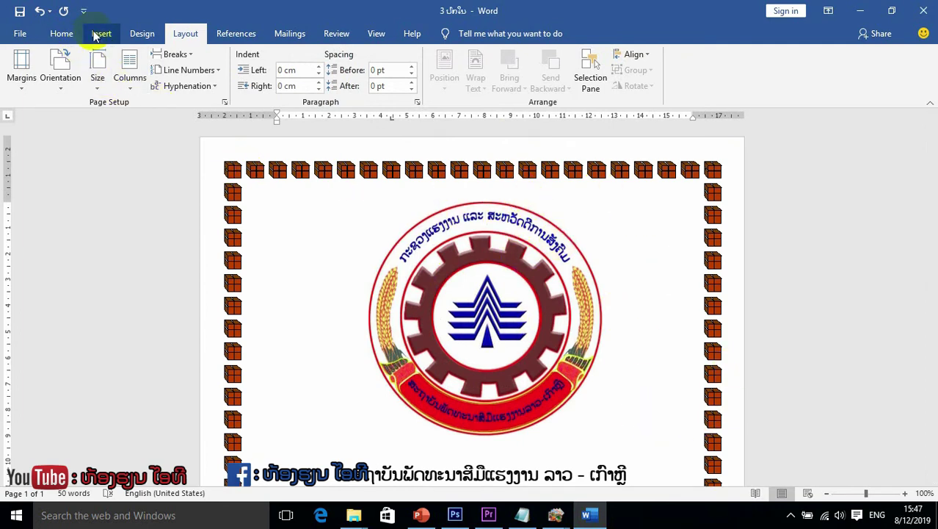
# Set the art page border's Measure from option to Text and apply it
pyautogui.click(147, 42)
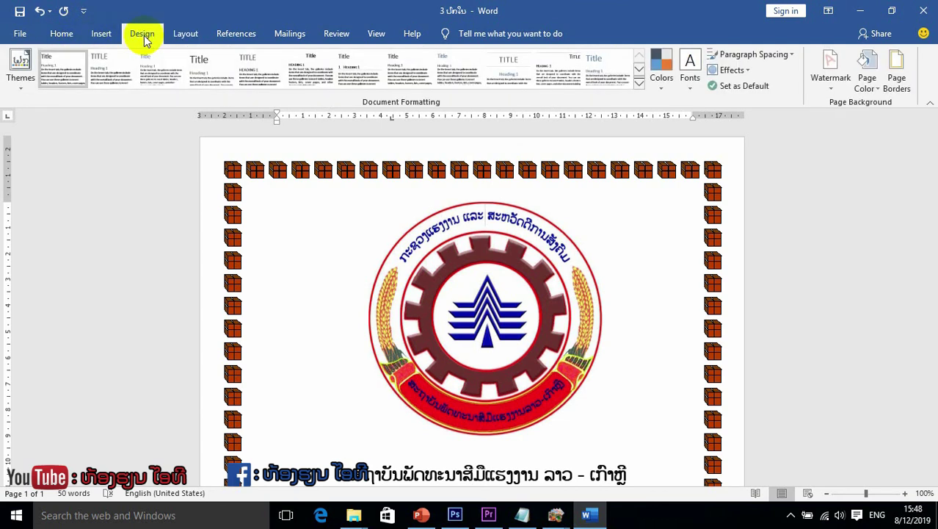
pyautogui.click(896, 77)
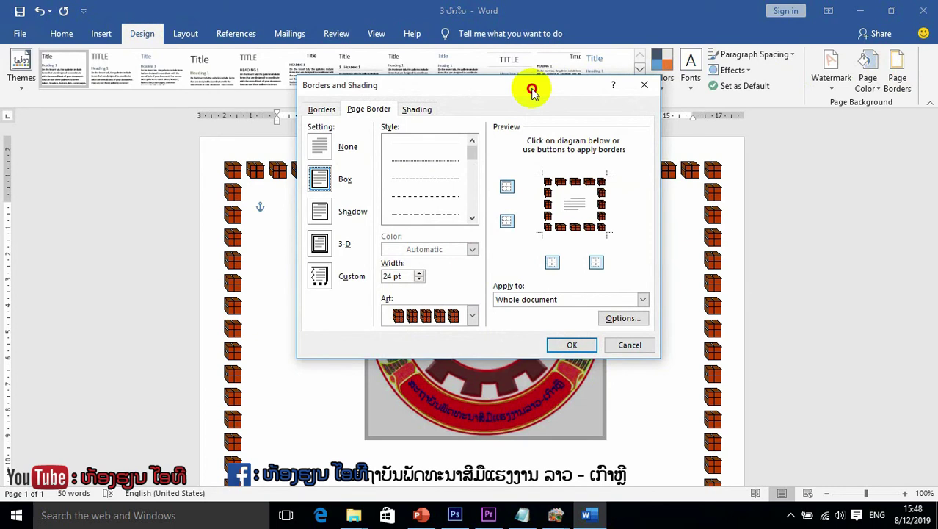
pyautogui.moveTo(532, 90); pyautogui.dragTo(582, 96)
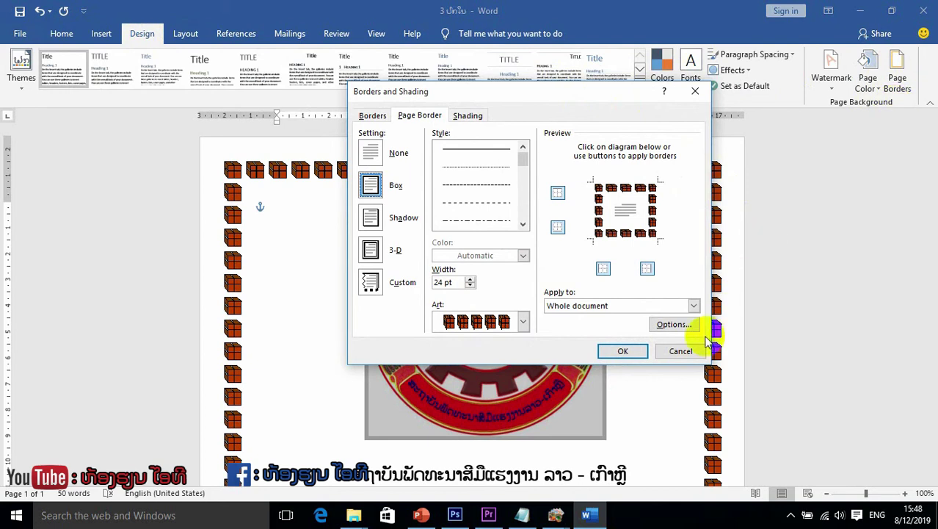
pyautogui.click(673, 324)
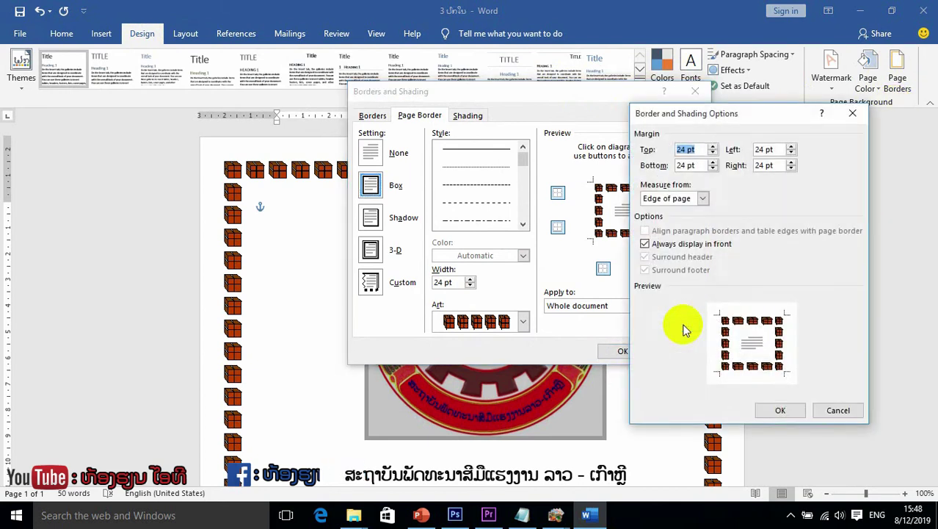
pyautogui.click(704, 199)
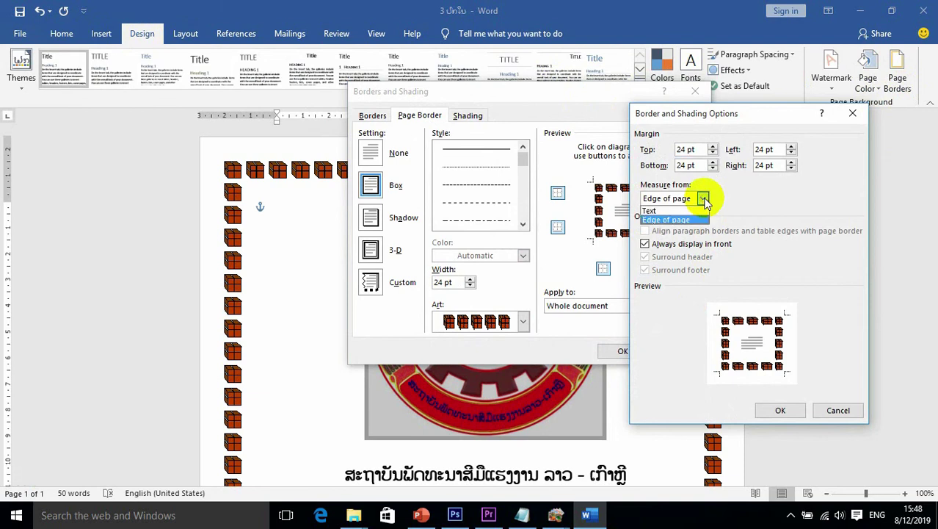
pyautogui.click(671, 212)
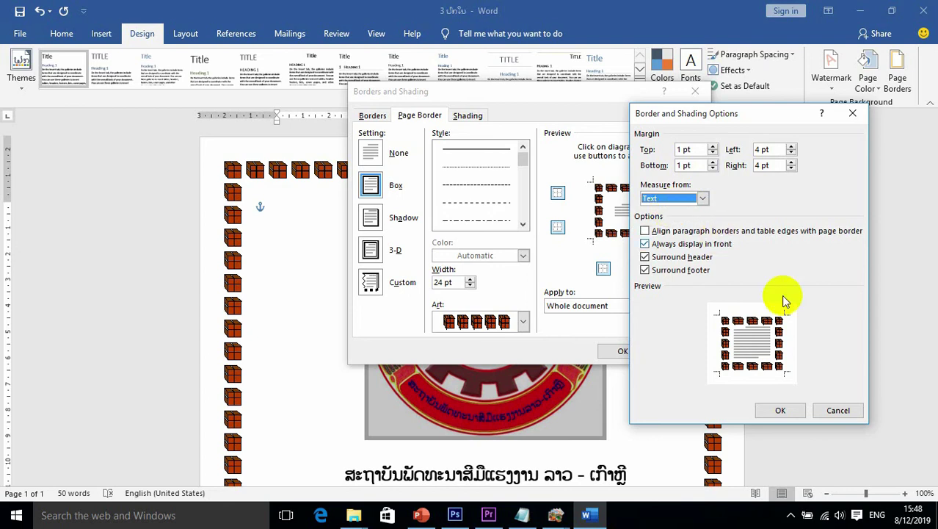
pyautogui.click(780, 409)
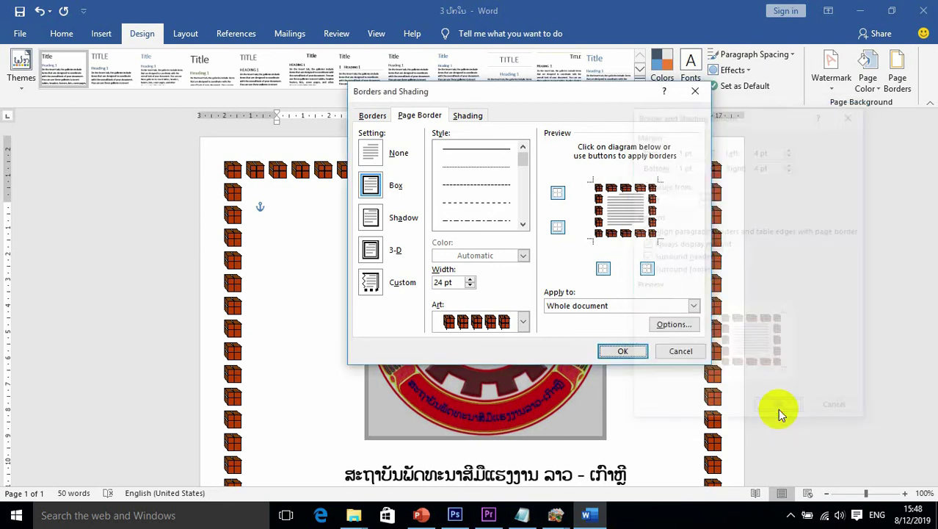
pyautogui.click(626, 352)
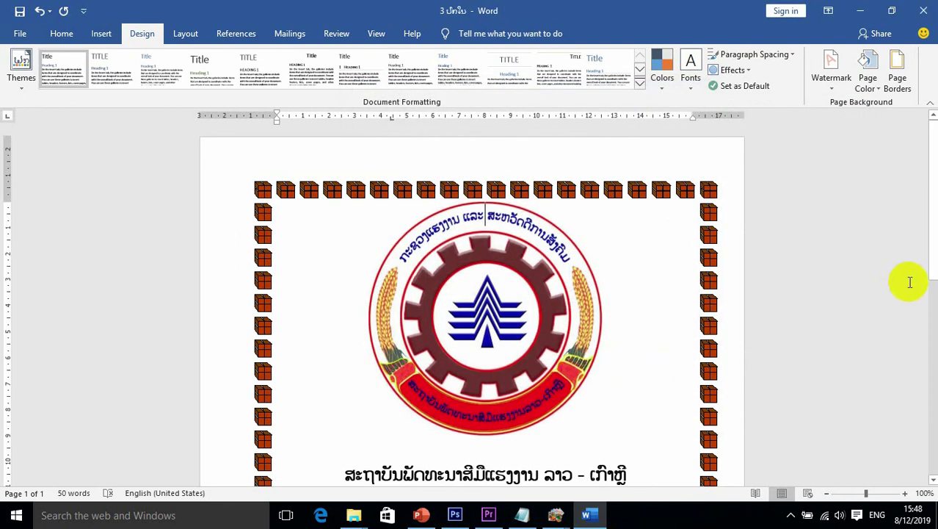
# Zoom out three steps to view the entire cover page with its closer border
pyautogui.click(826, 493)
pyautogui.click(826, 492)
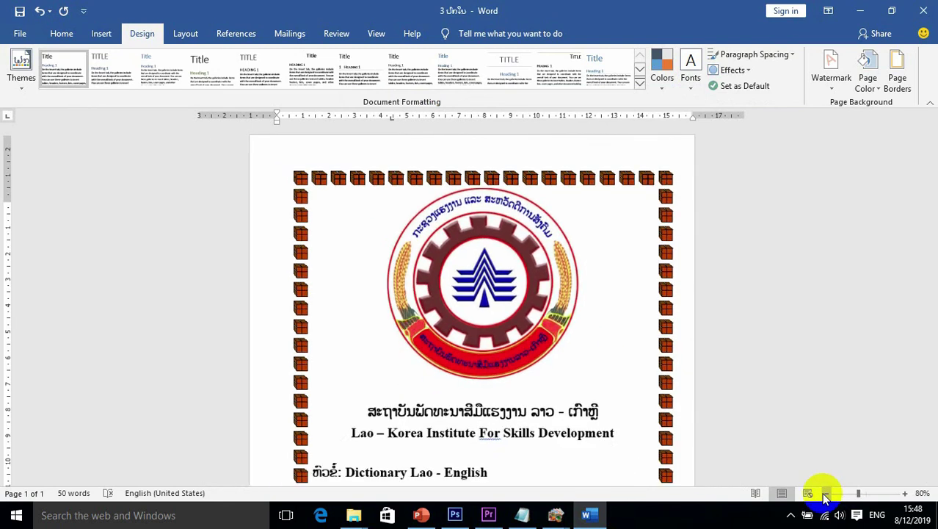
pyautogui.click(826, 493)
pyautogui.click(826, 493)
pyautogui.click(826, 492)
pyautogui.click(825, 492)
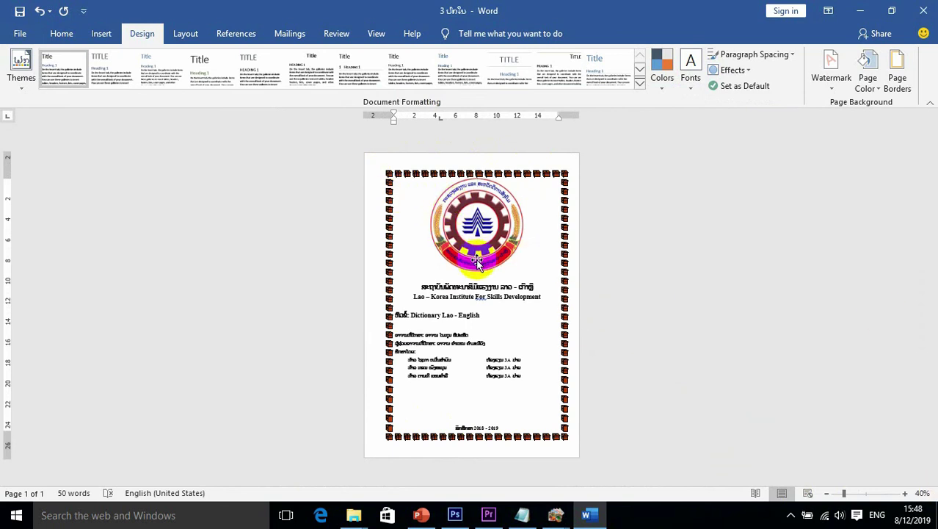
# Save the cover page to the Desktop as the PDF '111111' and open it
pyautogui.click(20, 34)
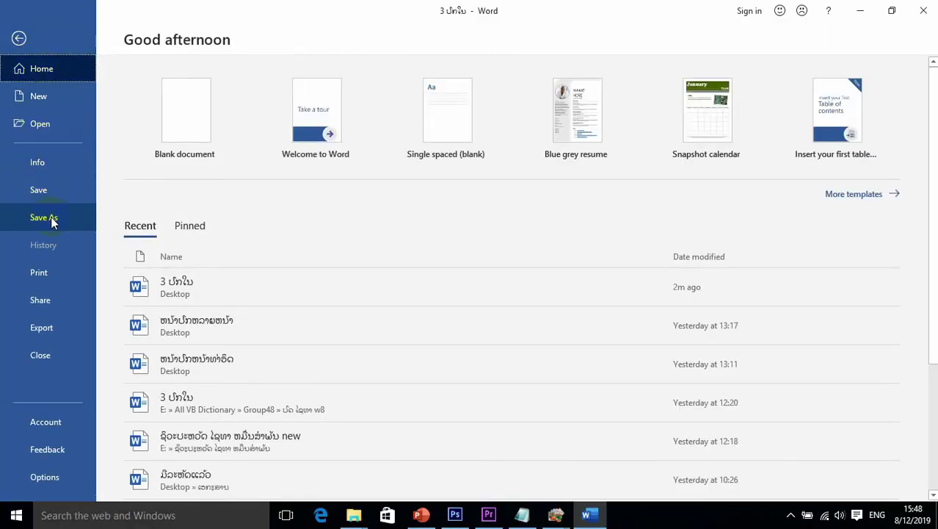
pyautogui.click(53, 219)
pyautogui.click(399, 170)
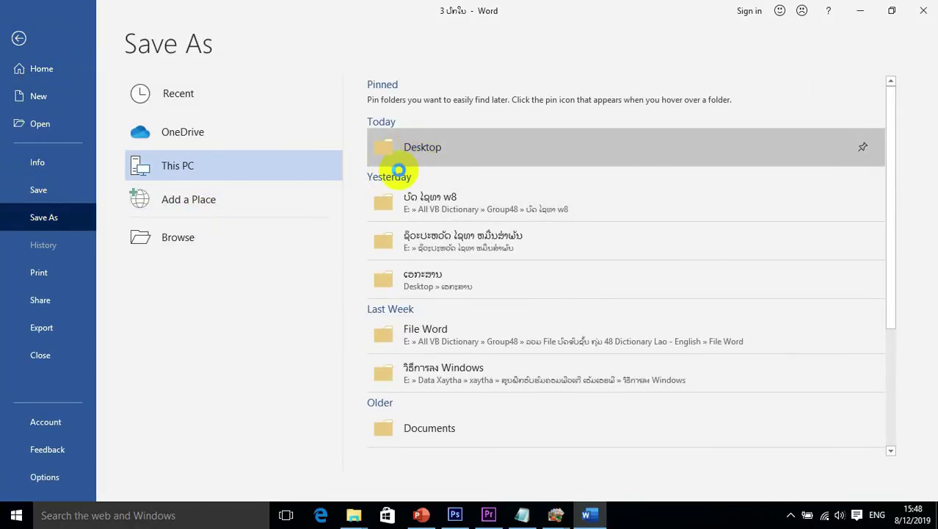
pyautogui.click(136, 254)
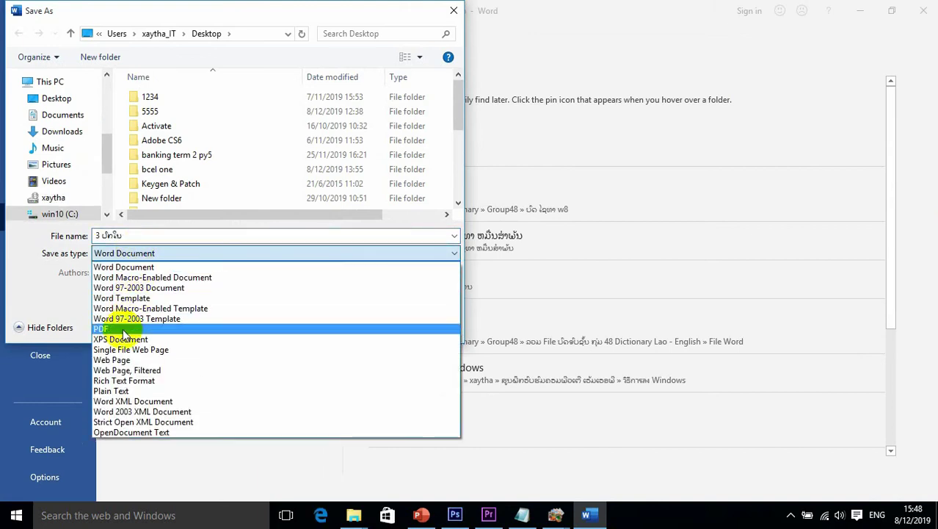
pyautogui.click(123, 330)
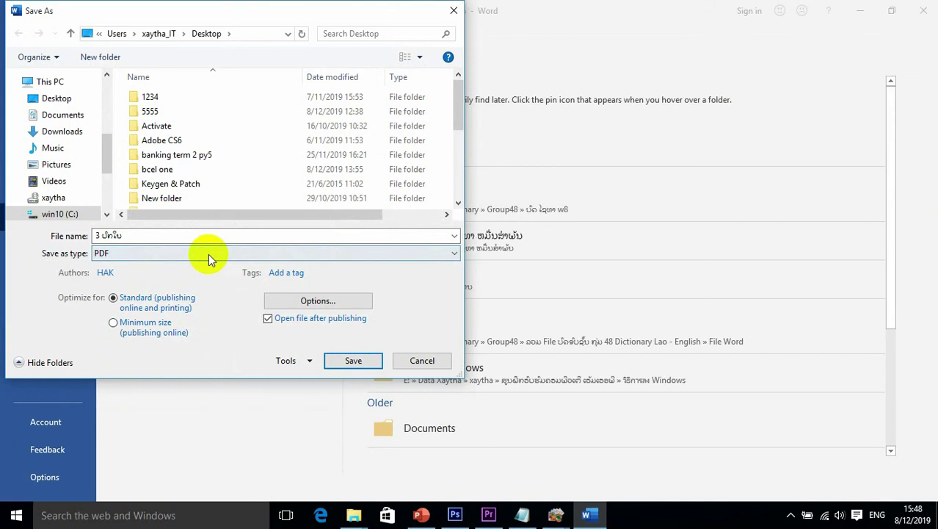
pyautogui.click(63, 236)
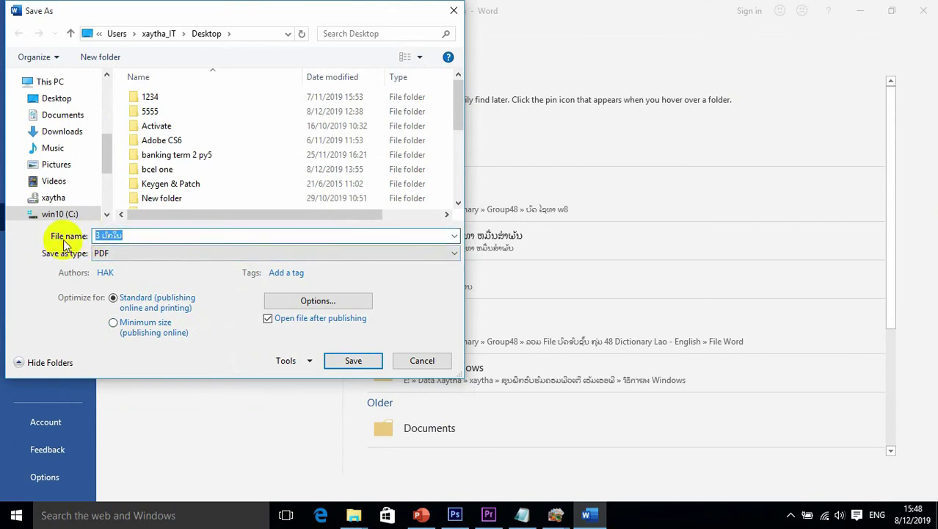
pyautogui.write('111111')
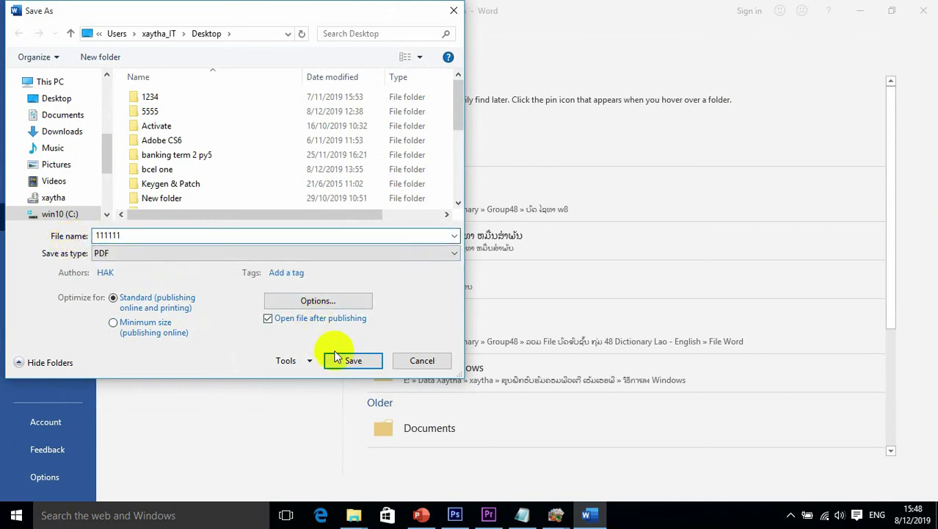
pyautogui.click(342, 362)
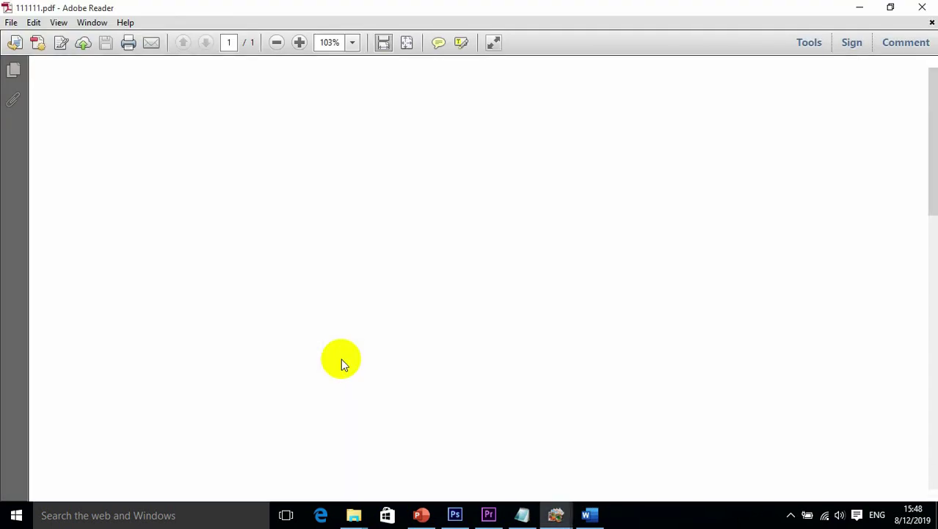
# Zoom out until the whole 111111.pdf cover page fits in Adobe Reader
pyautogui.click(277, 44)
pyautogui.click(277, 43)
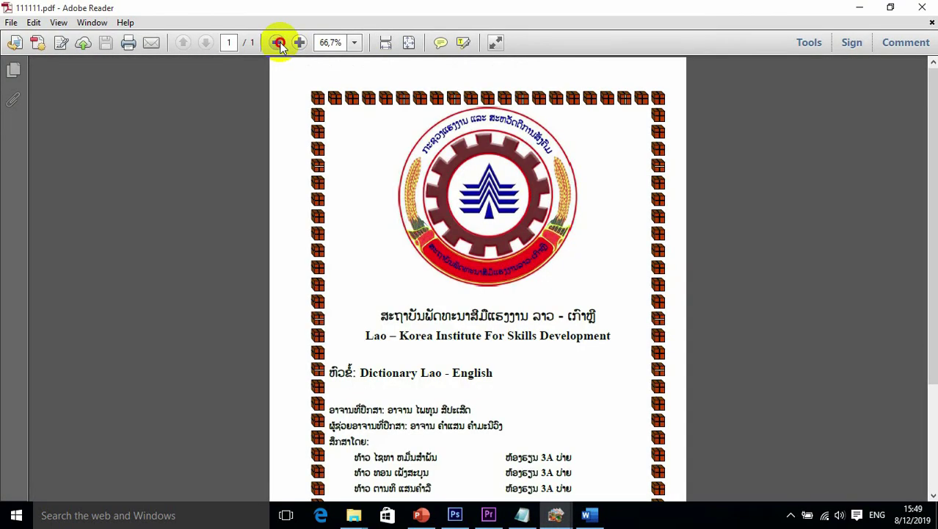
pyautogui.click(279, 44)
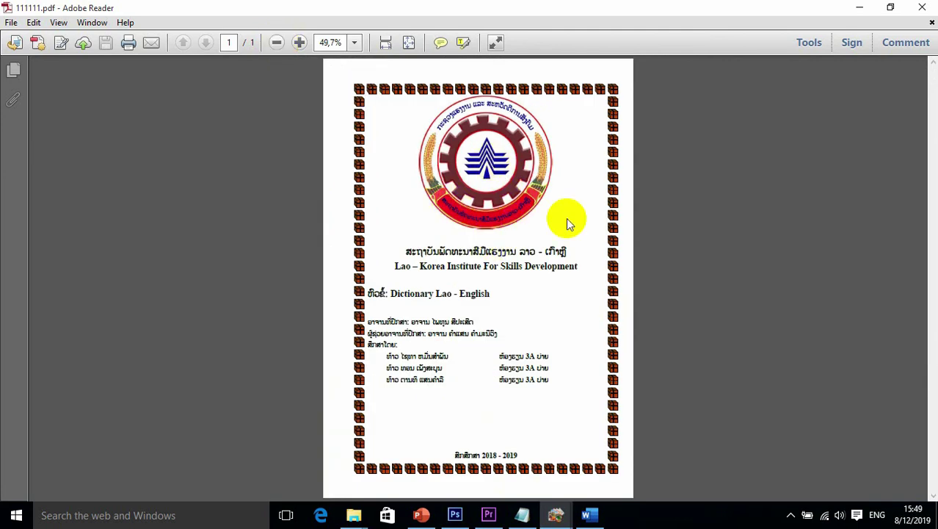
# Test selecting glyphs of the right and top art border and the logo's banner text
pyautogui.moveTo(638, 318); pyautogui.dragTo(617, 292)
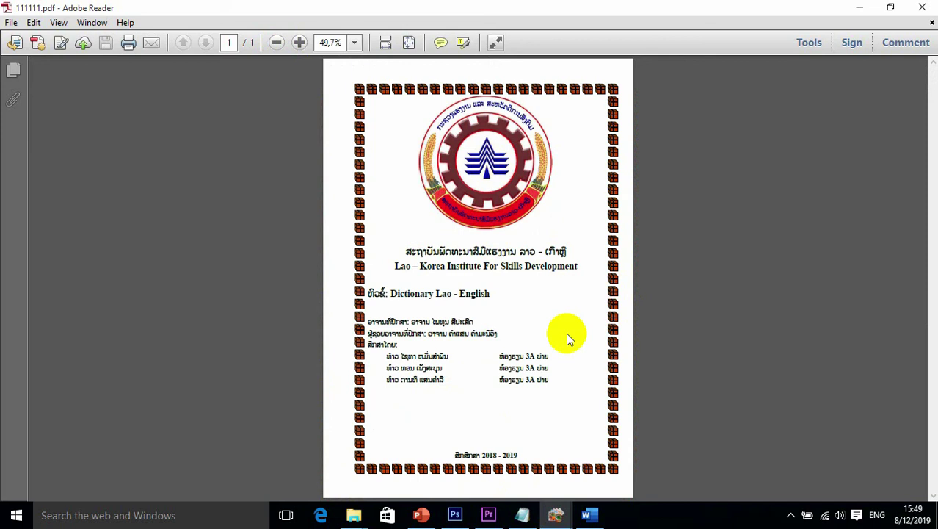
pyautogui.moveTo(440, 83); pyautogui.dragTo(454, 81)
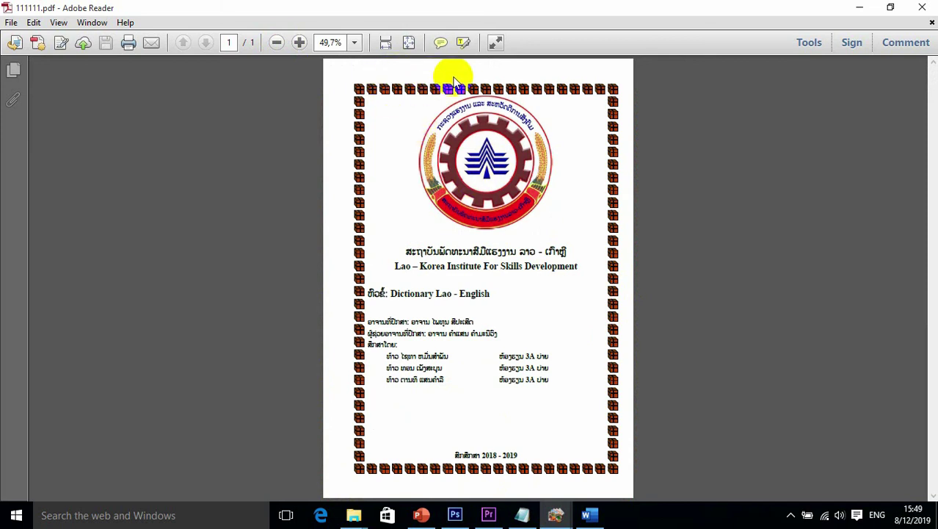
pyautogui.moveTo(503, 207); pyautogui.dragTo(522, 220)
pyautogui.click(483, 271)
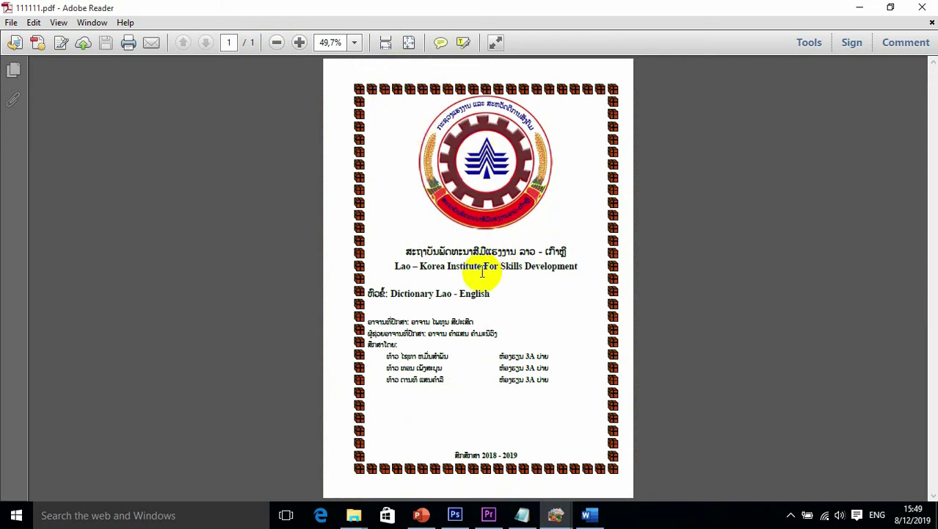
# Select the page text from the title through the student list, then show the hidden taskbar icons
pyautogui.moveTo(406, 249)
pyautogui.mouseDown()
pyautogui.moveTo(544, 417)
pyautogui.moveTo(535, 455)
pyautogui.moveTo(367, 249)
pyautogui.moveTo(400, 259)
pyautogui.moveTo(526, 443)
pyautogui.mouseUp()
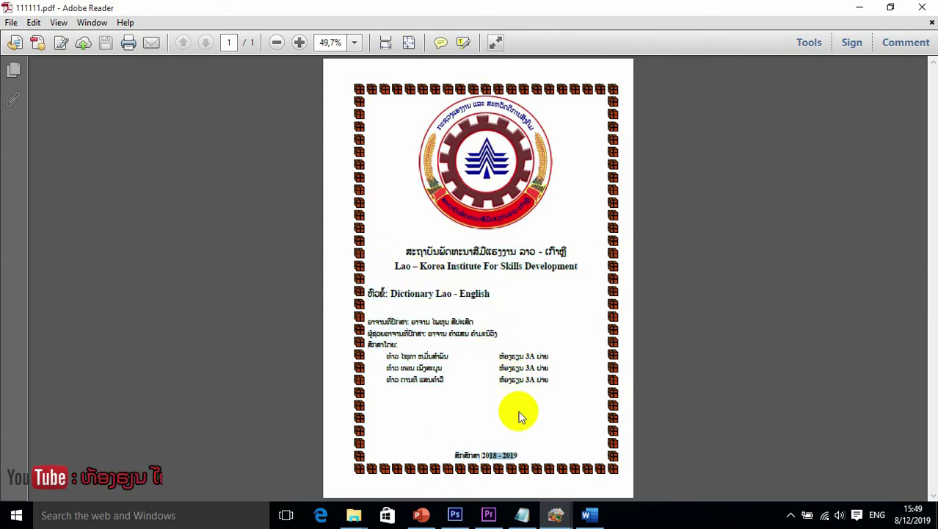
pyautogui.moveTo(526, 454); pyautogui.dragTo(453, 300)
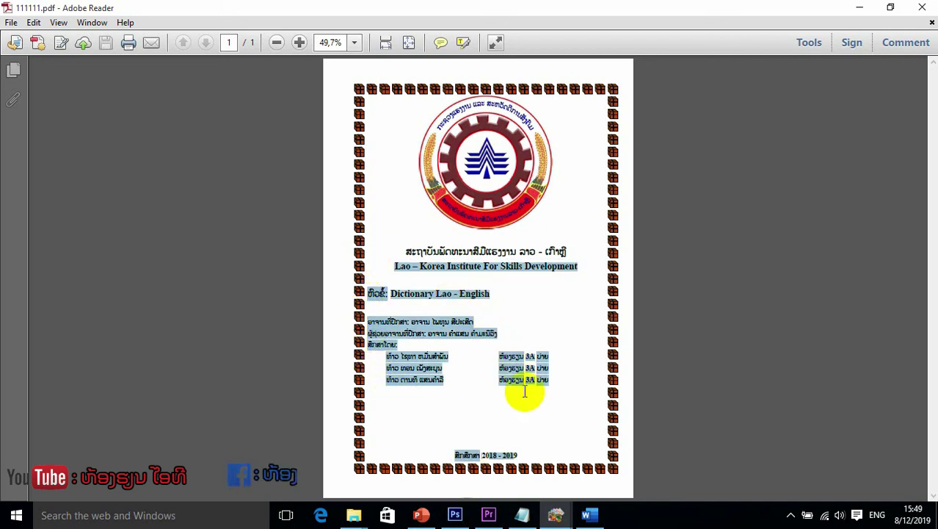
pyautogui.click(526, 444)
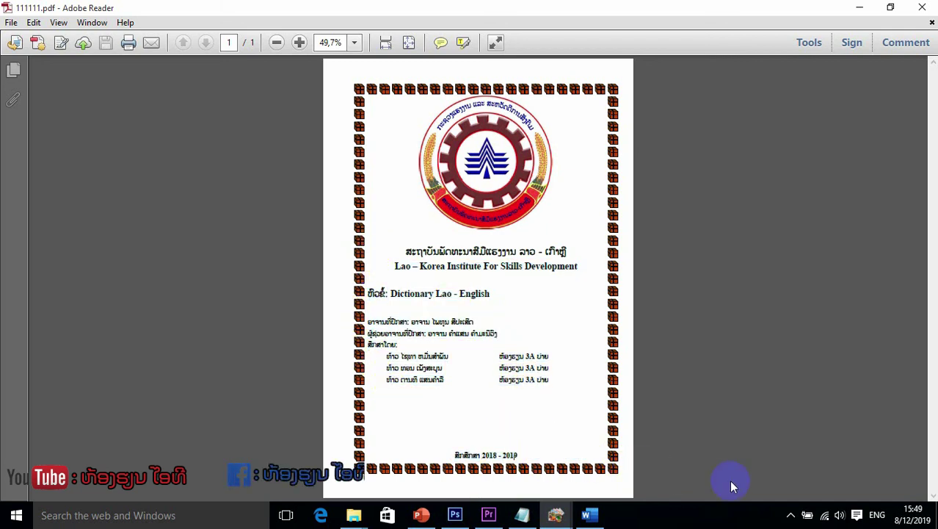
pyautogui.click(791, 516)
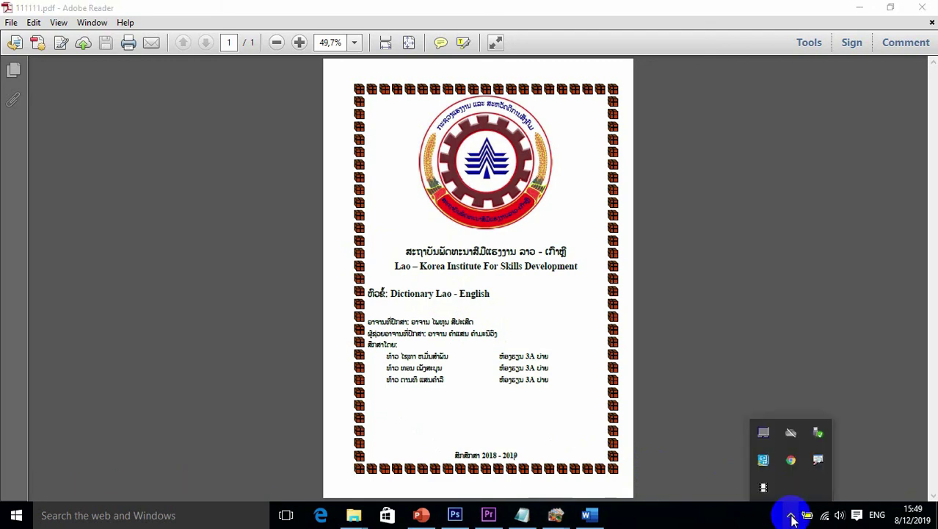